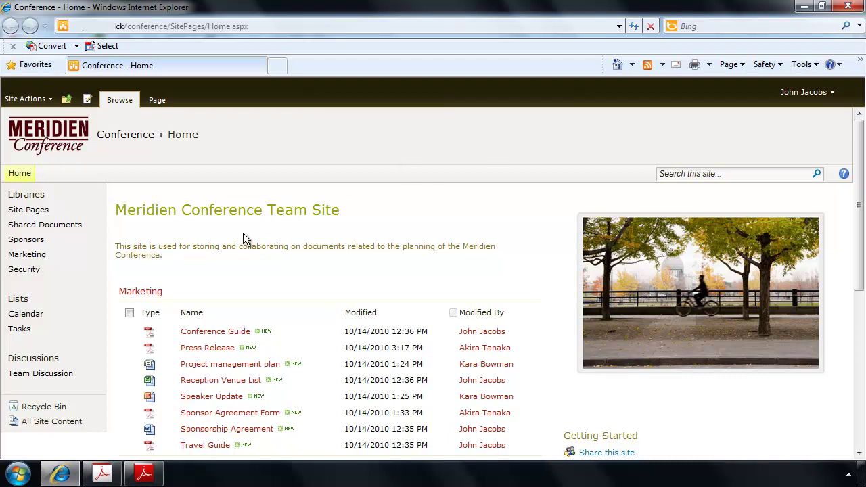
# Open the Marketing document library from the Quick Launch.
pyautogui.click(158, 292)
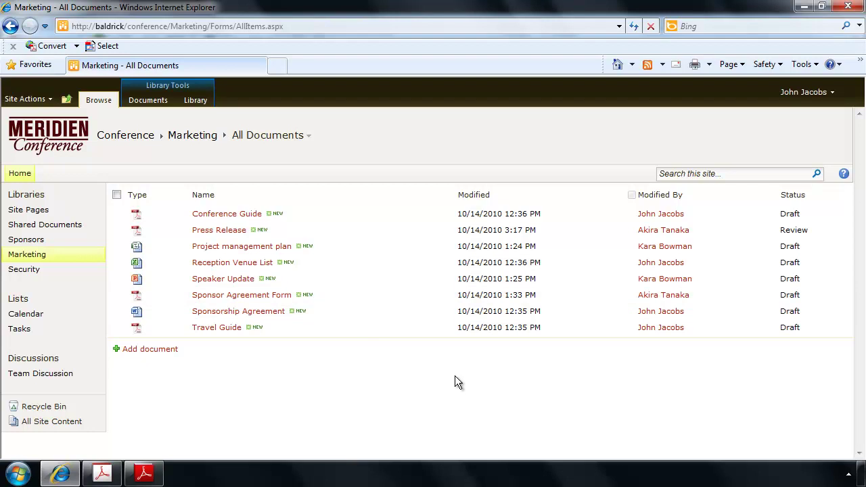
# Open the Press Release PDF from the Marketing library, dismissing its item menu first.
pyautogui.click(449, 232)
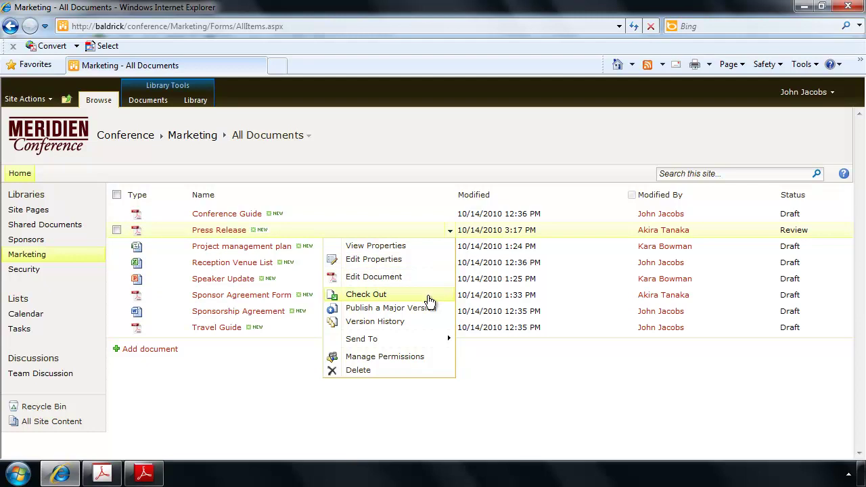
pyautogui.click(248, 372)
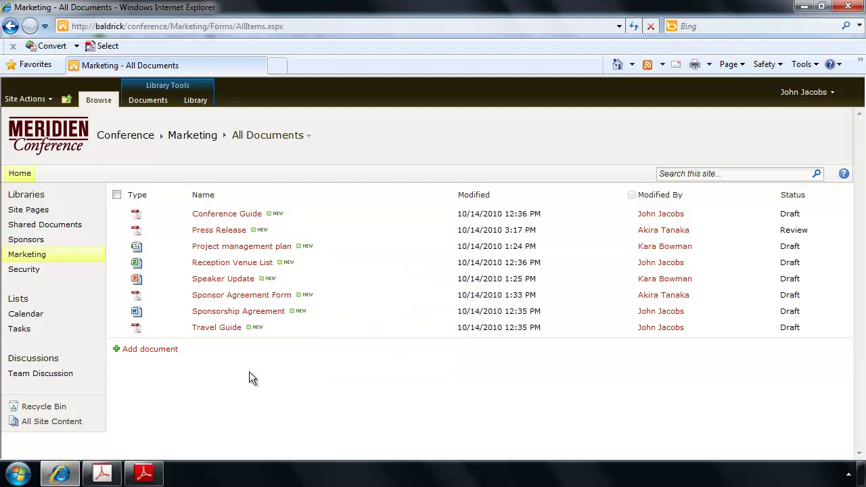
pyautogui.click(237, 230)
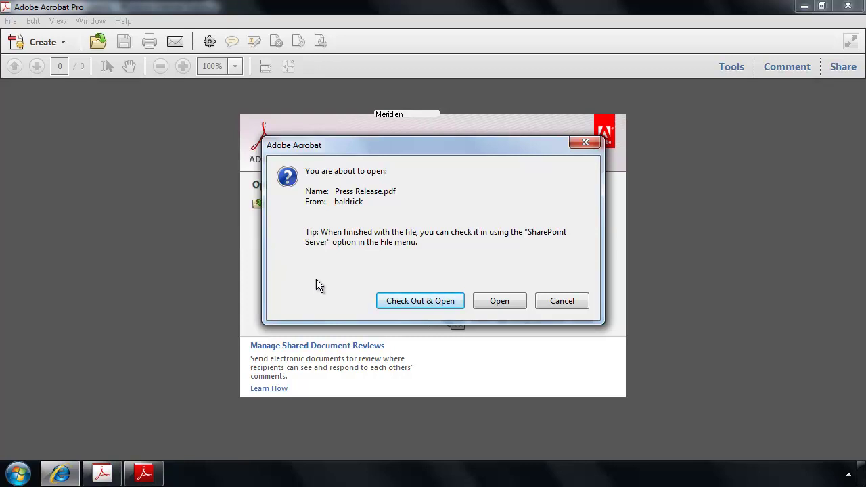
# Check out and open Press Release.pdf in Acrobat, then return to the Marketing library.
pyautogui.click(389, 307)
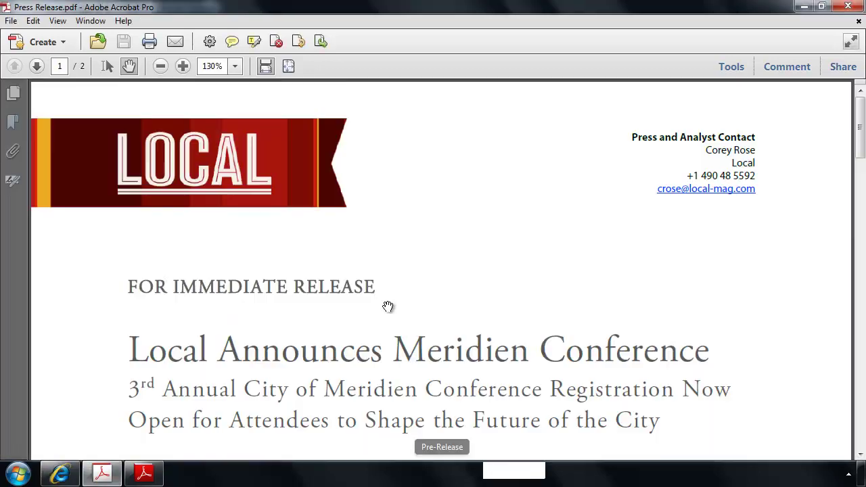
pyautogui.click(61, 475)
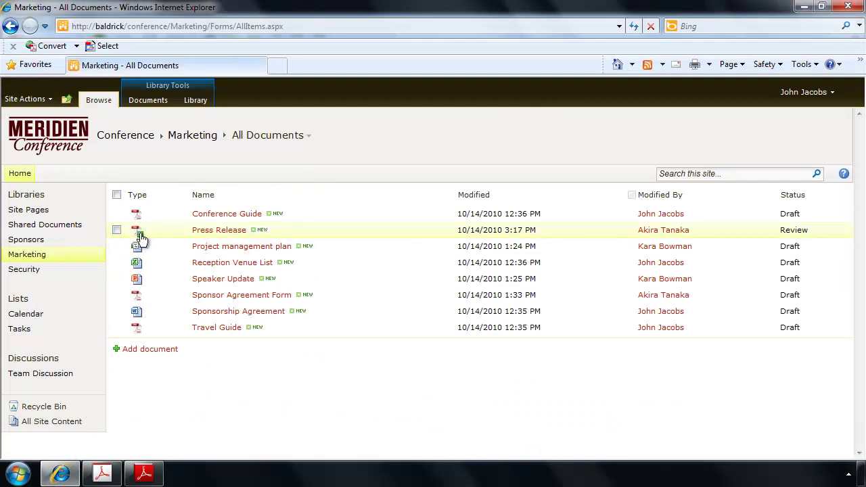
# Confirm Press Release shows as checked out, then go back to the PDF in Acrobat.
pyautogui.moveTo(141, 239)
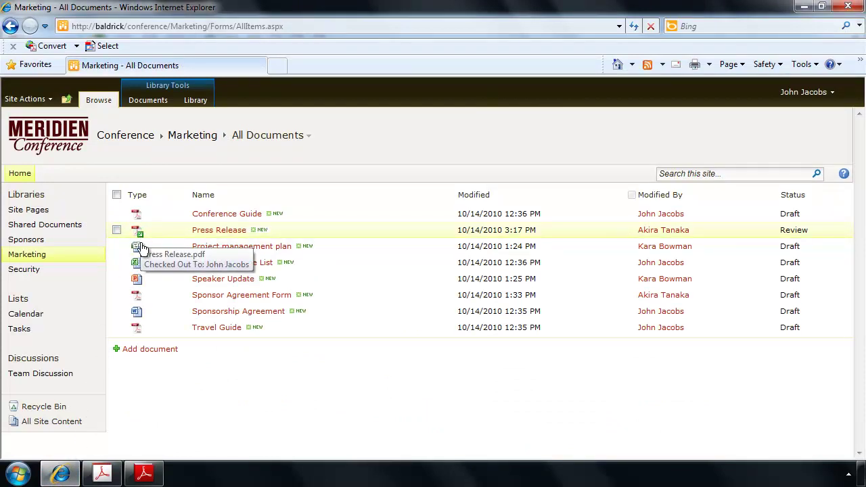
pyautogui.click(101, 478)
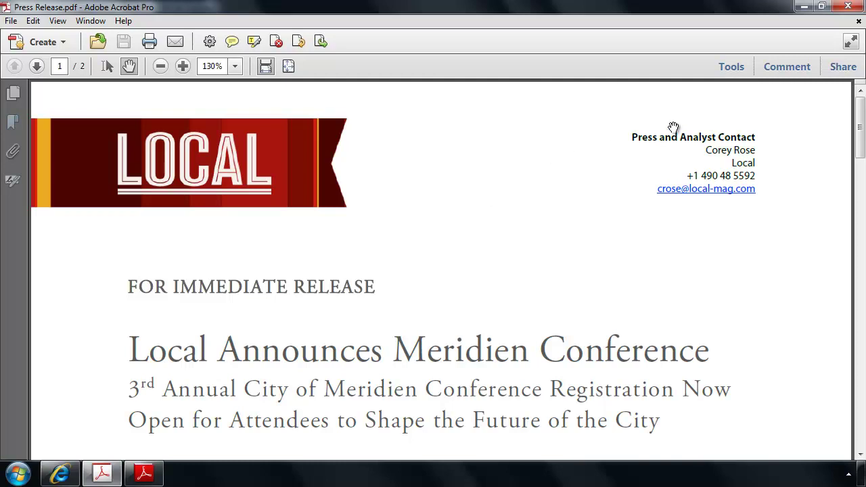
# Use Edit Document Text to replace the phone number's last digit with 1.
pyautogui.click(740, 70)
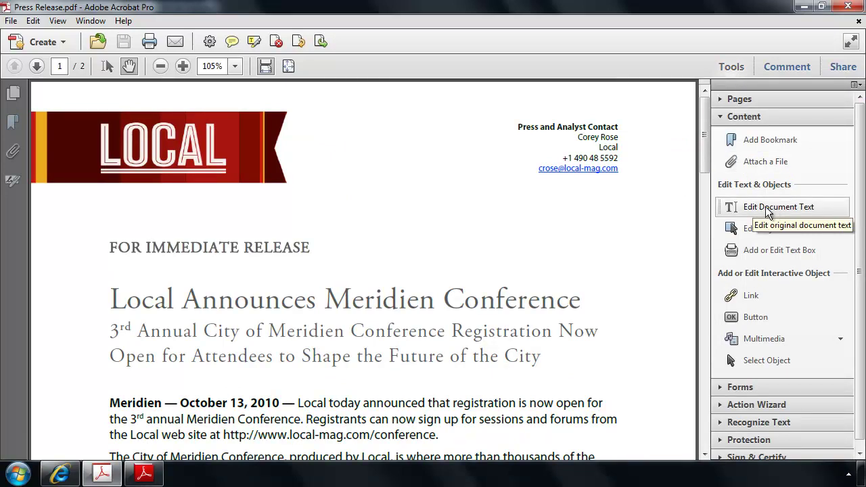
pyautogui.click(768, 209)
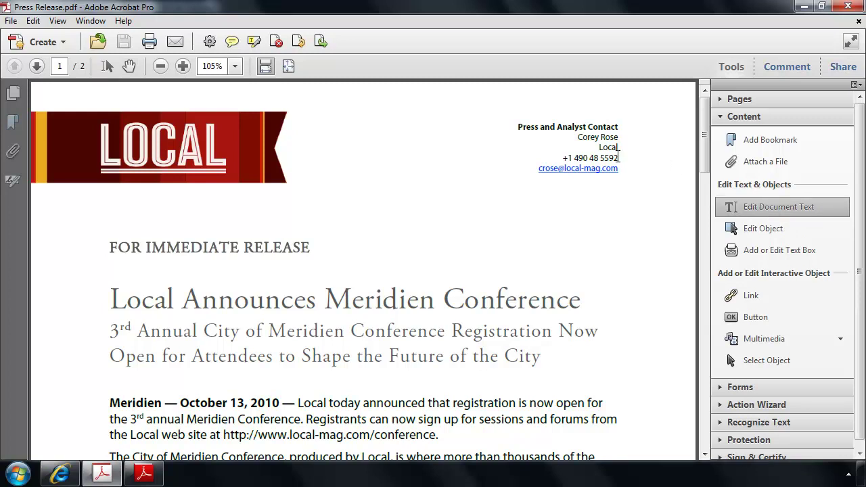
pyautogui.click(618, 157)
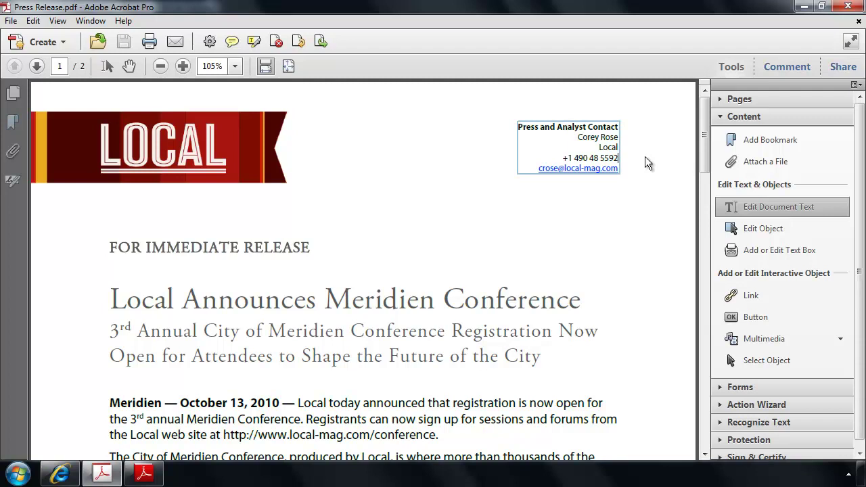
pyautogui.press('BackSpace')
pyautogui.write('1')
pyautogui.click(644, 163)
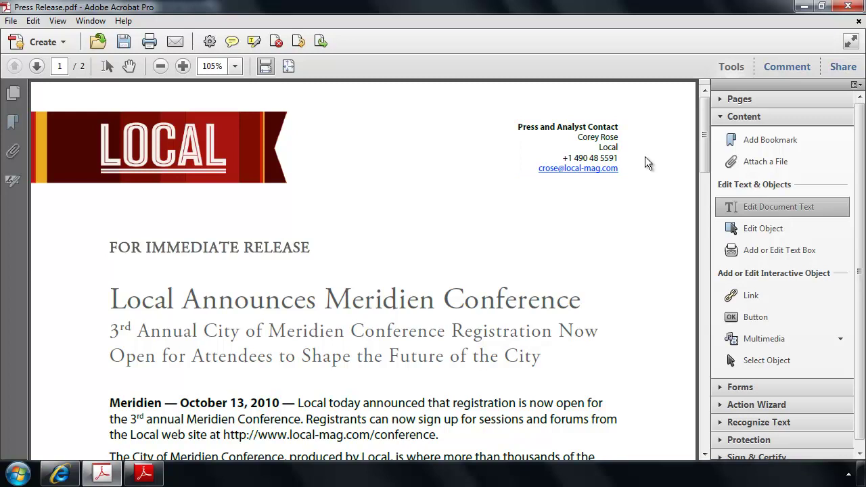
# Show Press Release.pdf's SharePoint document properties via File > SharePoint Server > Prepare Document Properties.
pyautogui.click(10, 21)
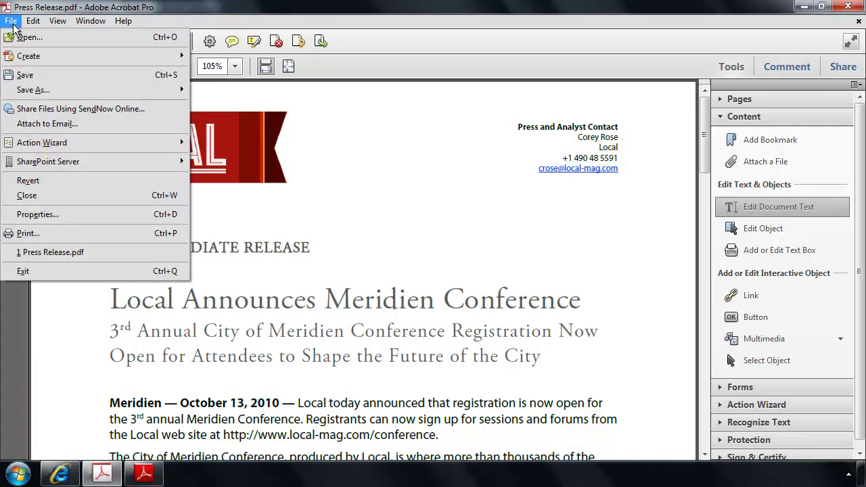
pyautogui.moveTo(133, 169)
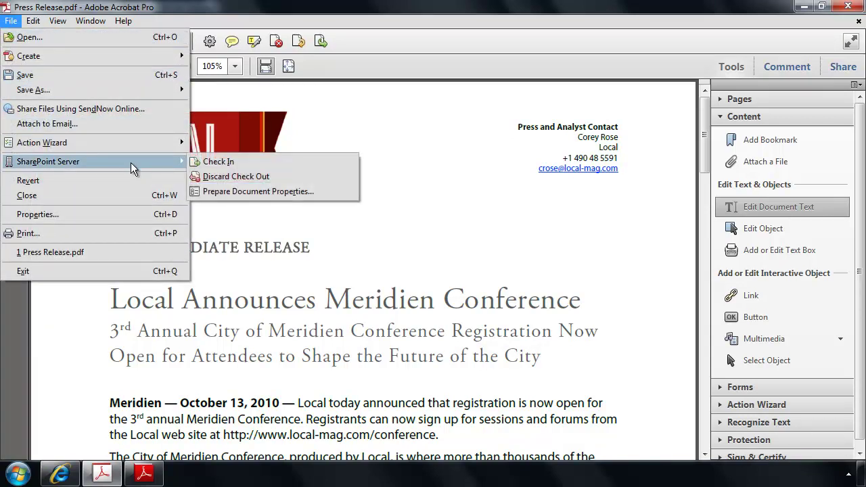
pyautogui.click(342, 194)
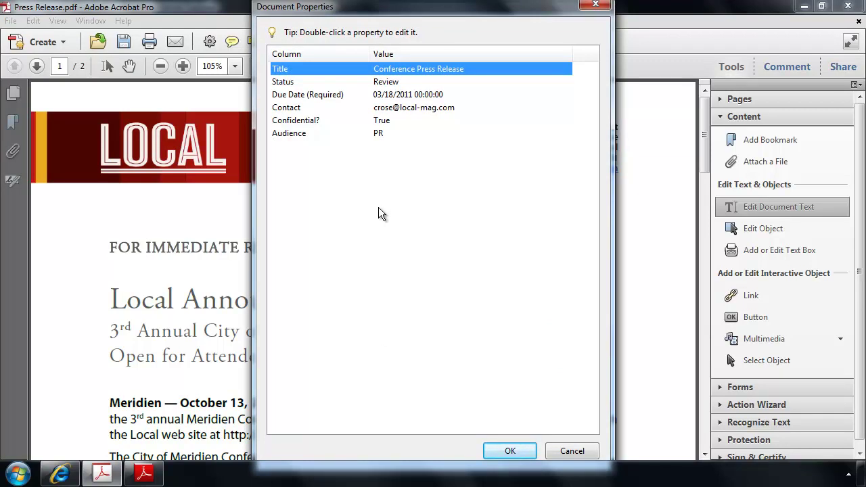
# Set the Status property to Final and clear the Confidential? flag.
pyautogui.click(384, 86)
pyautogui.doubleClick(384, 86)
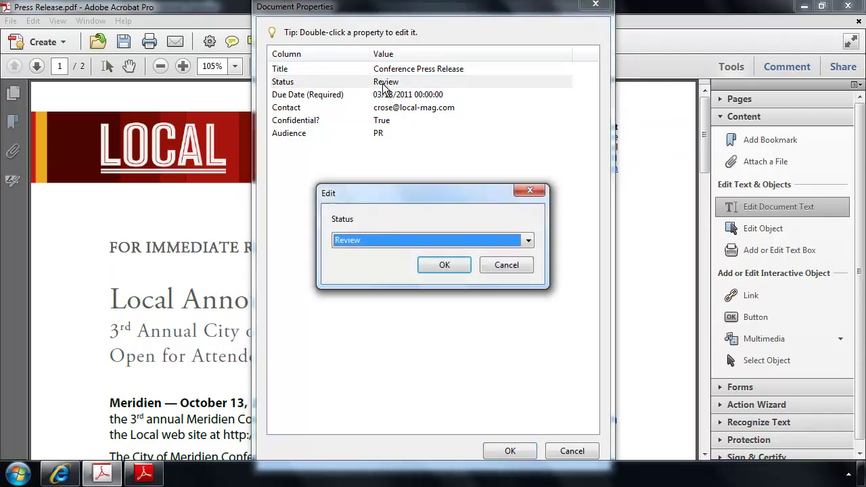
pyautogui.click(489, 241)
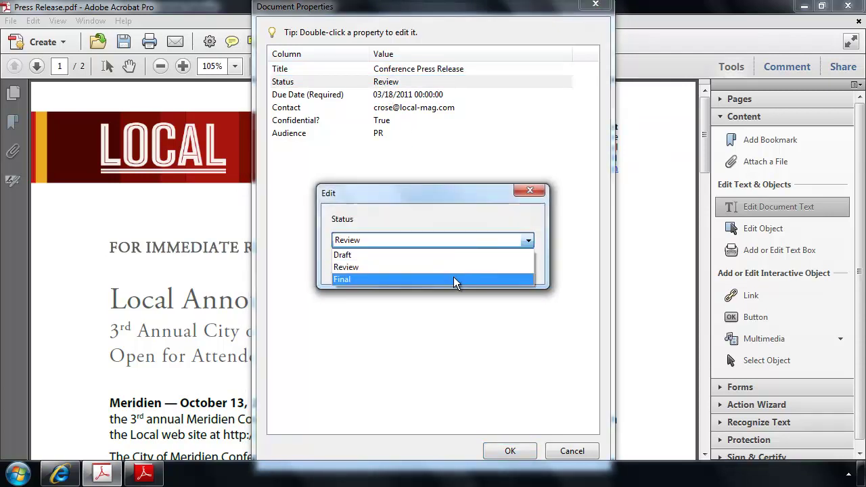
pyautogui.click(455, 280)
pyautogui.click(450, 264)
pyautogui.doubleClick(386, 122)
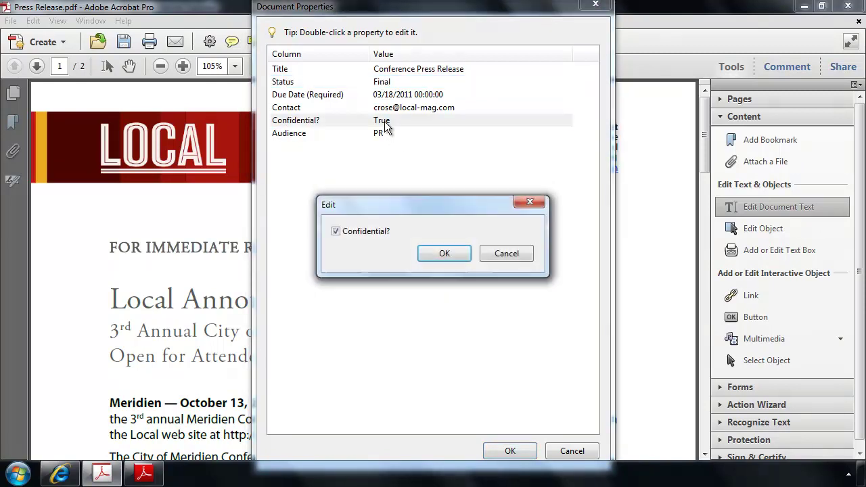
pyautogui.click(376, 232)
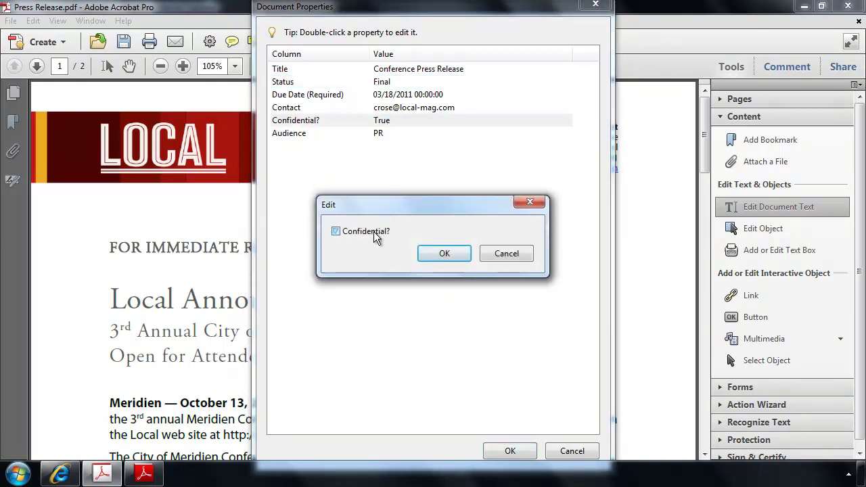
pyautogui.click(444, 254)
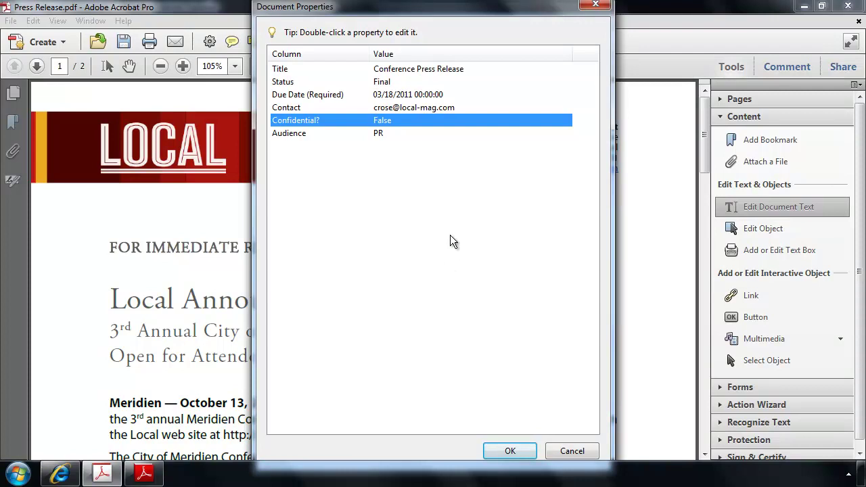
# Set the Due Date to March 1, 2010 and apply the property changes.
pyautogui.doubleClick(435, 100)
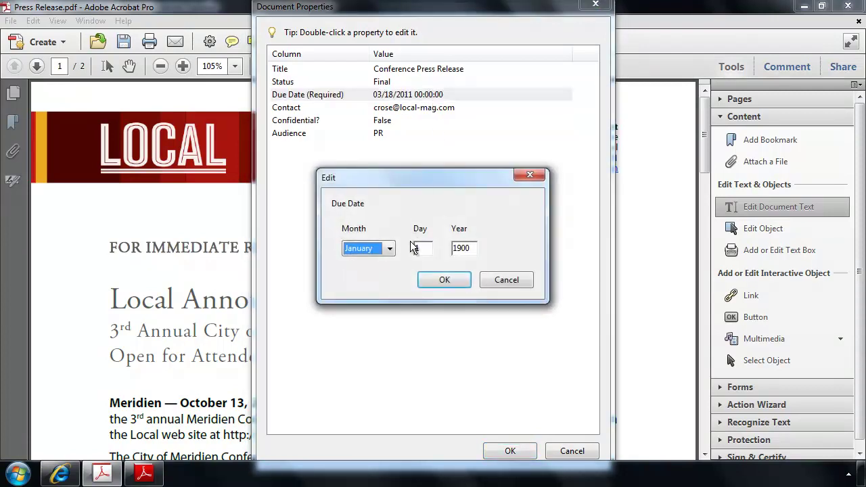
pyautogui.click(391, 254)
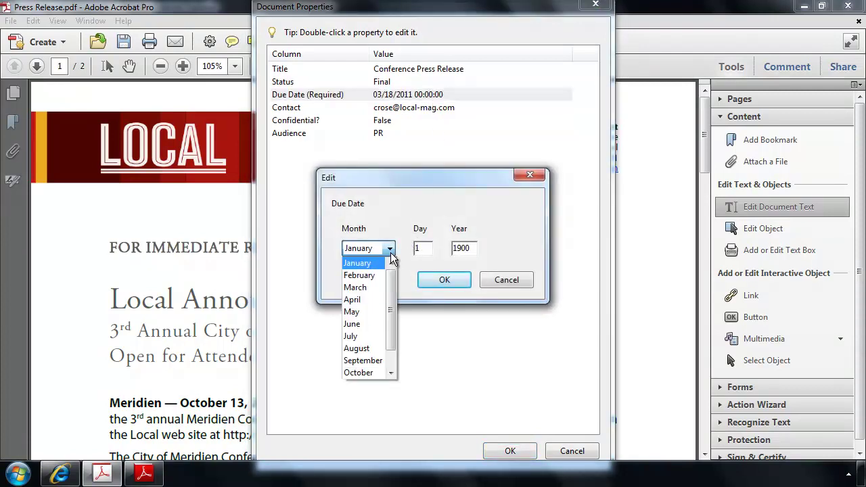
pyautogui.click(379, 285)
pyautogui.doubleClick(464, 249)
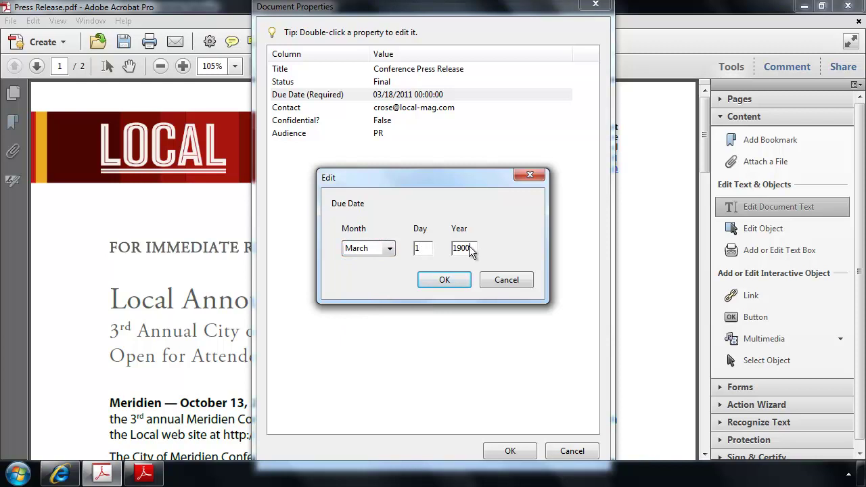
pyautogui.write('2010')
pyautogui.click(444, 283)
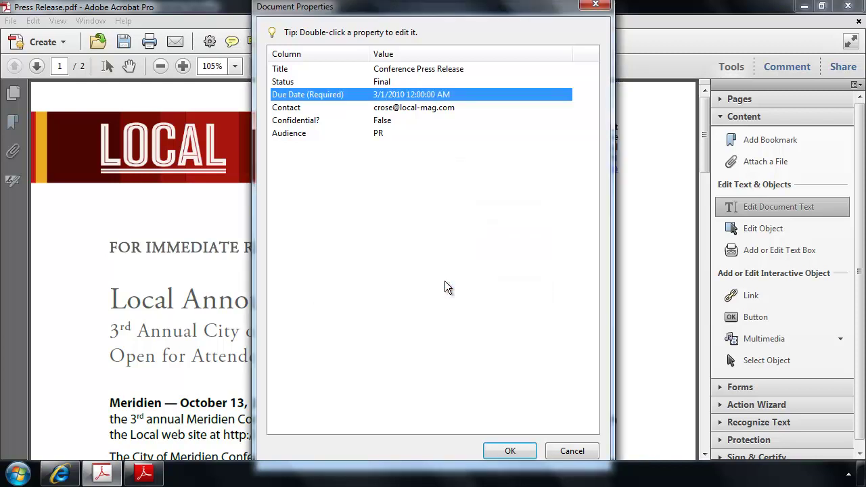
pyautogui.click(509, 452)
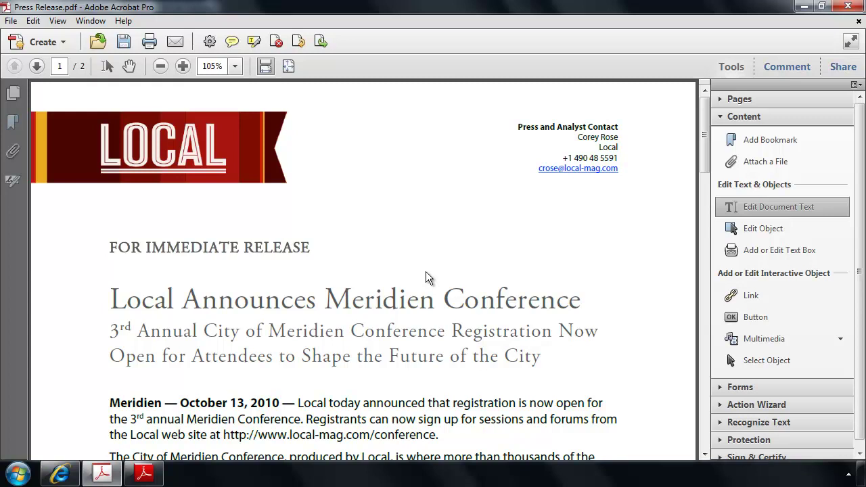
# Close Press Release.pdf, choosing Yes to save the changes.
pyautogui.click(13, 23)
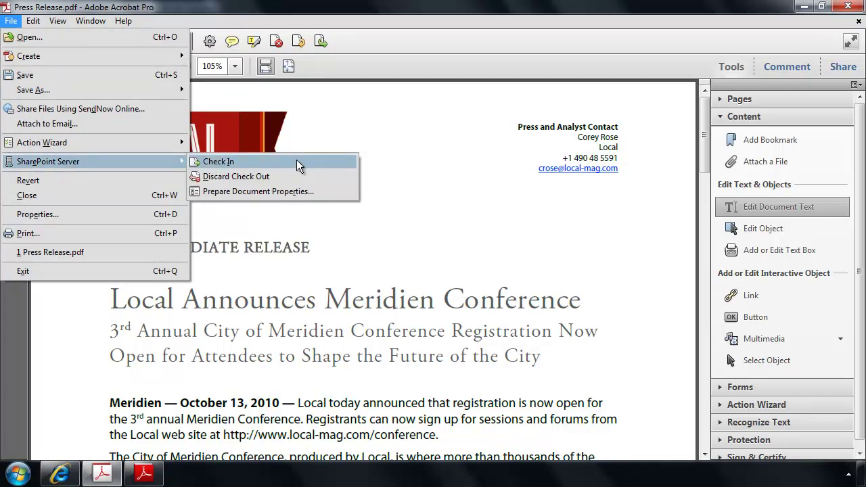
pyautogui.click(418, 143)
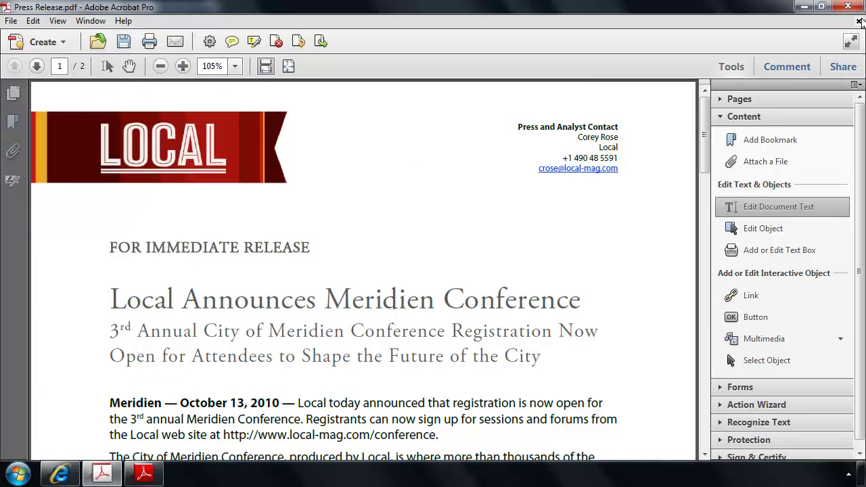
pyautogui.click(859, 21)
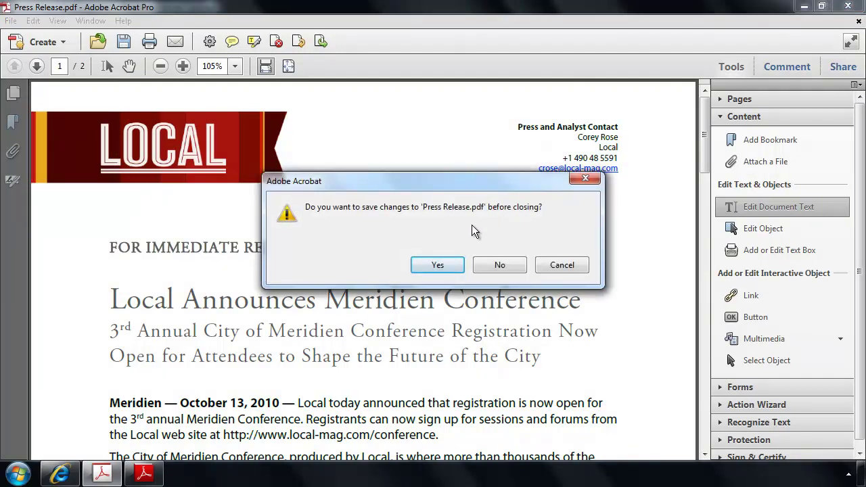
pyautogui.click(423, 265)
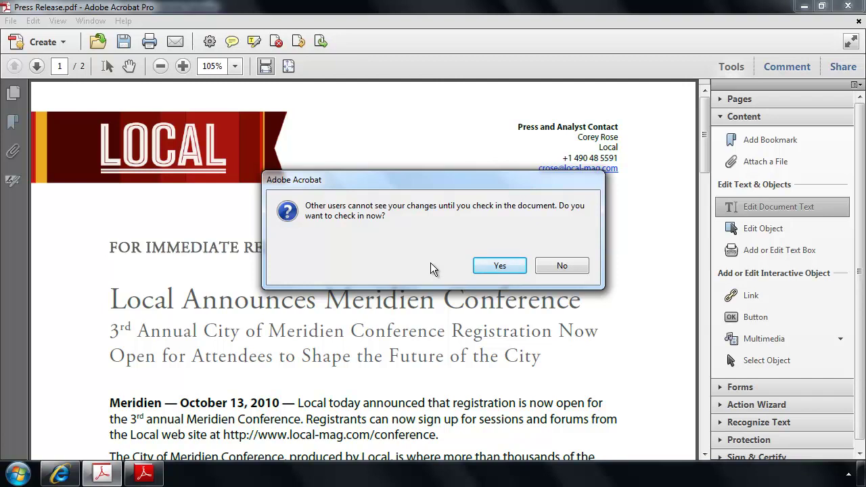
# Check in as major version 1.0 with comment 'Ready for sending out on the wire', then return to the library.
pyautogui.click(480, 266)
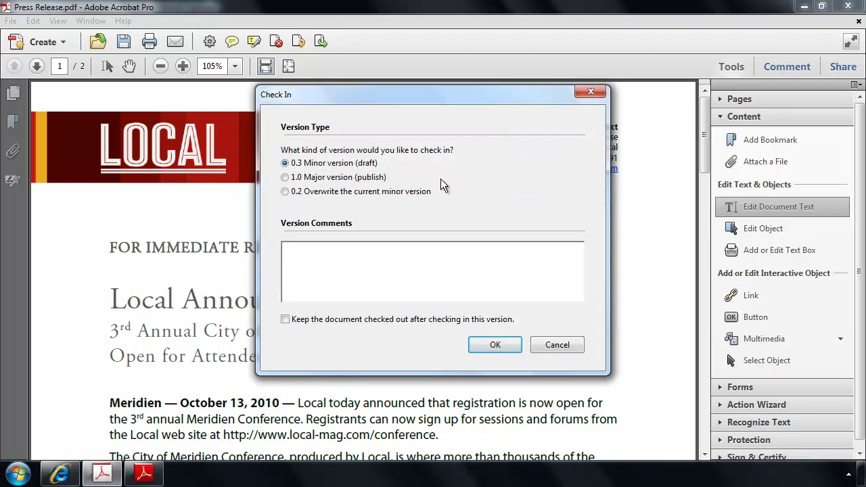
pyautogui.click(371, 178)
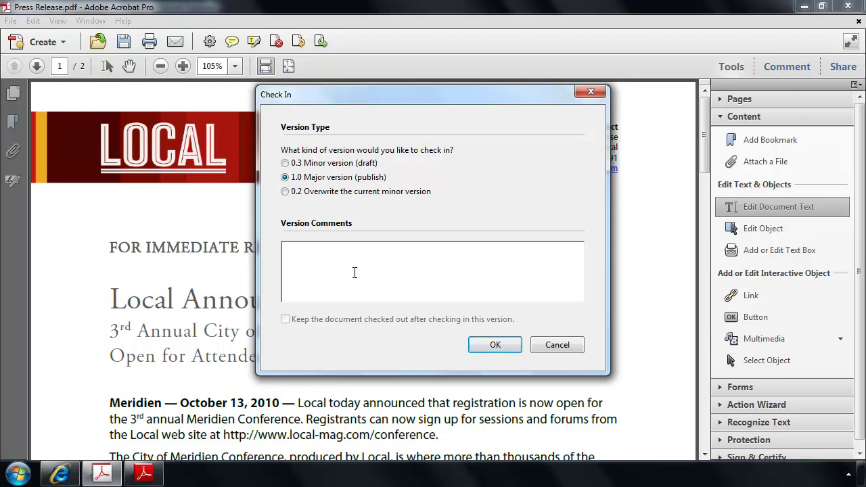
pyautogui.write('Ready for')
pyautogui.write(' sending out on')
pyautogui.write(' the')
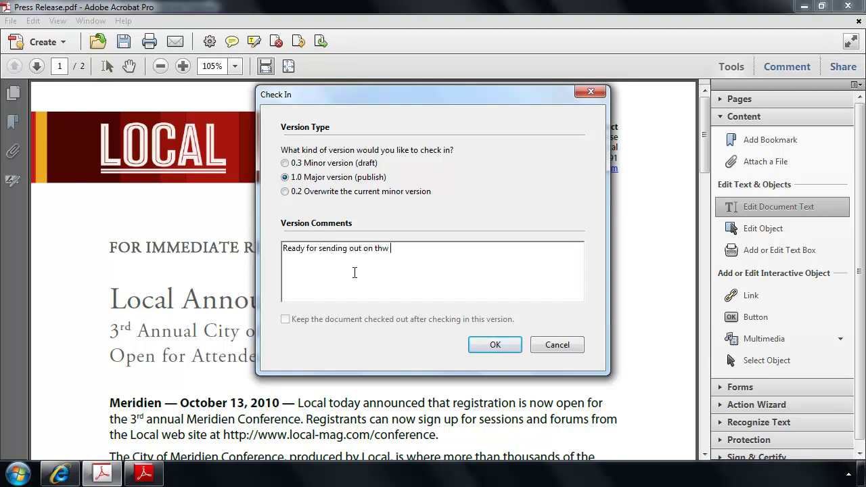
pyautogui.press('BackSpace')
pyautogui.write('e wire')
pyautogui.click(495, 345)
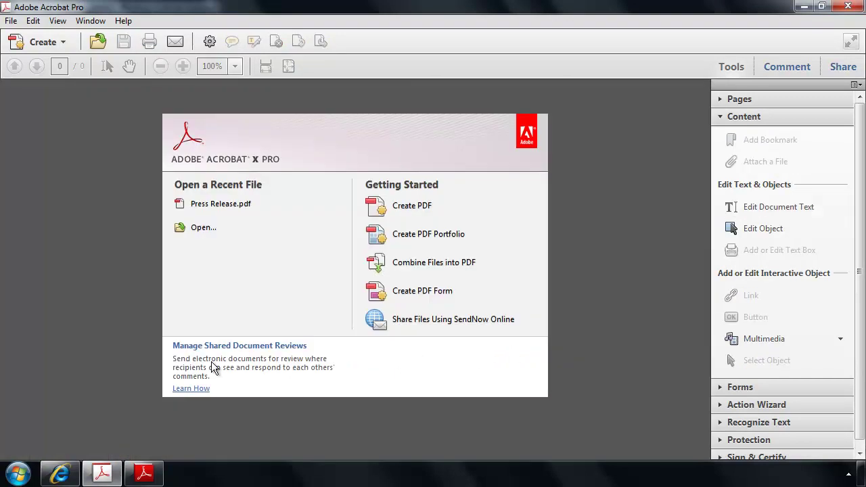
pyautogui.click(60, 474)
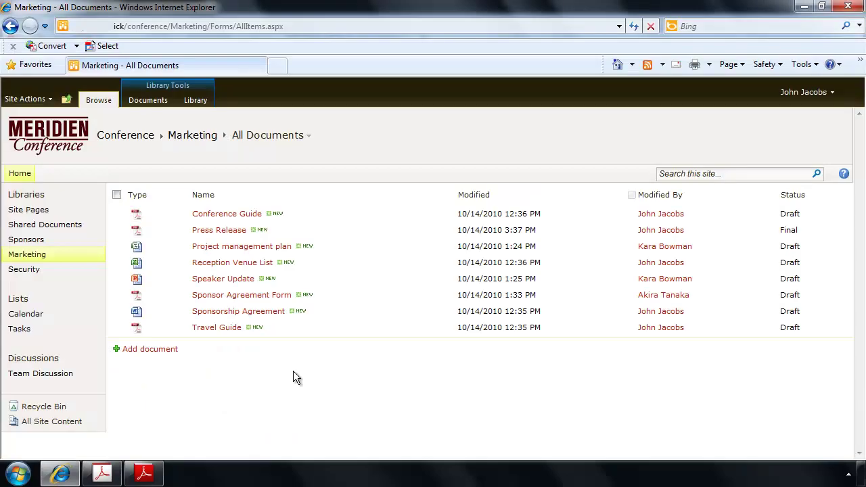
# Review Press Release's version history showing 1.0 as the current major version, then close it.
pyautogui.click(451, 229)
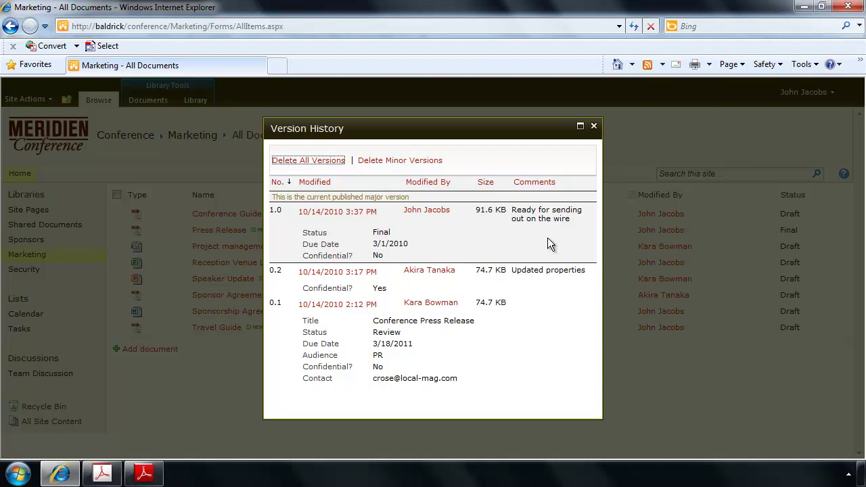
pyautogui.click(595, 127)
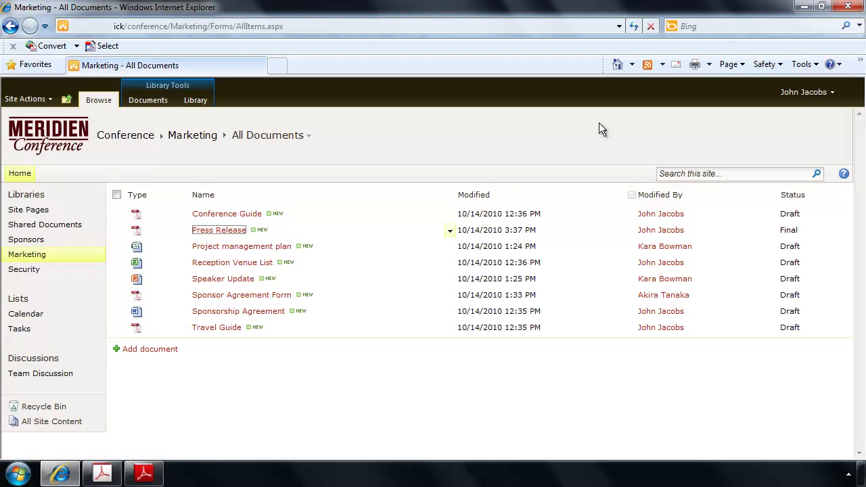